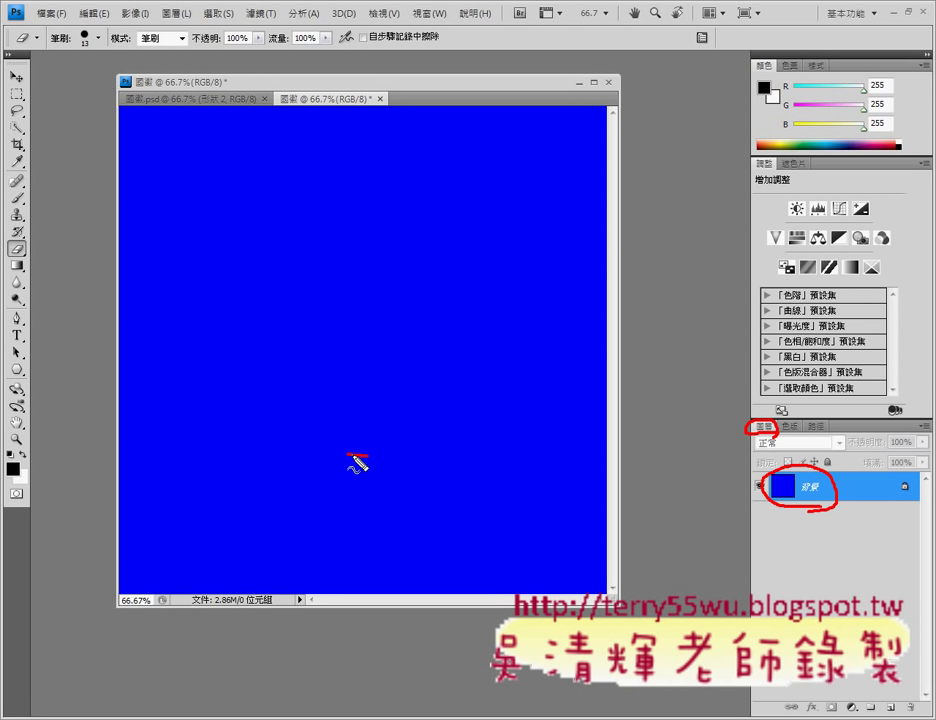
Step: Cancel a stray drag and open the toolbox's shape tools flyout to choose an ellipse
mouse_move(367, 456)
mouse_down()
mouse_move(240, 340)
mouse_move(412, 217)
mouse_move(455, 419)
mouse_move(376, 453)
mouse_move(369, 446)
mouse_up()
key(Escape)
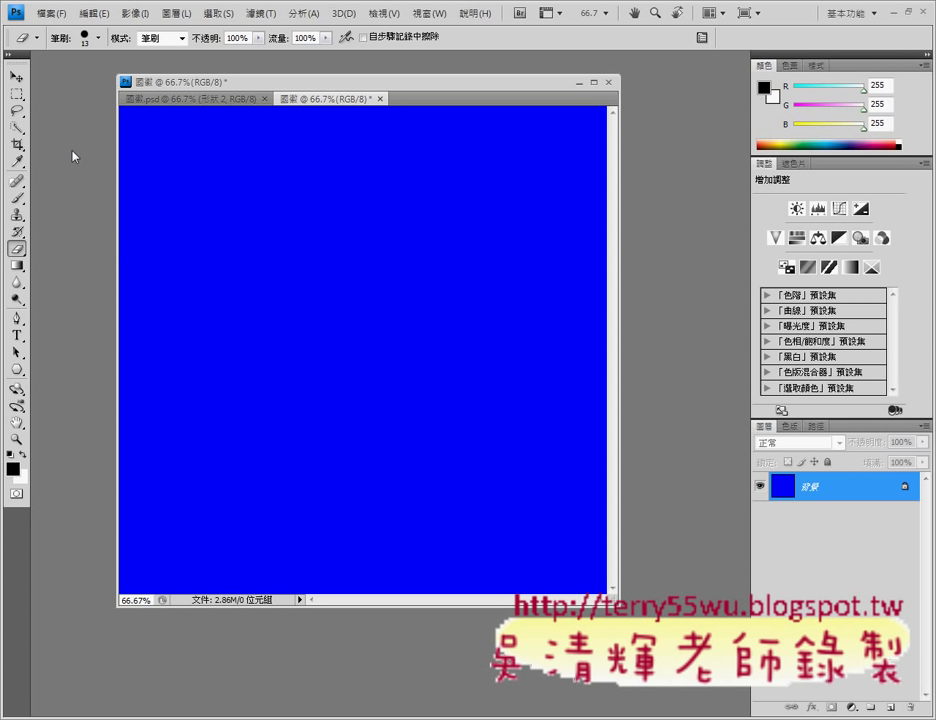
click(25, 375)
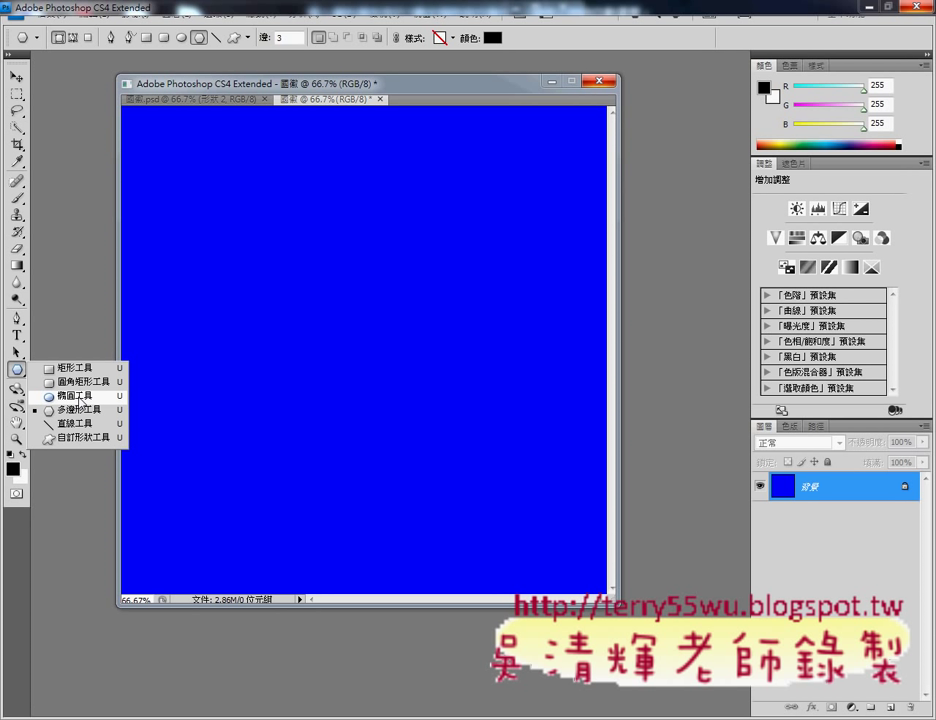
click(80, 396)
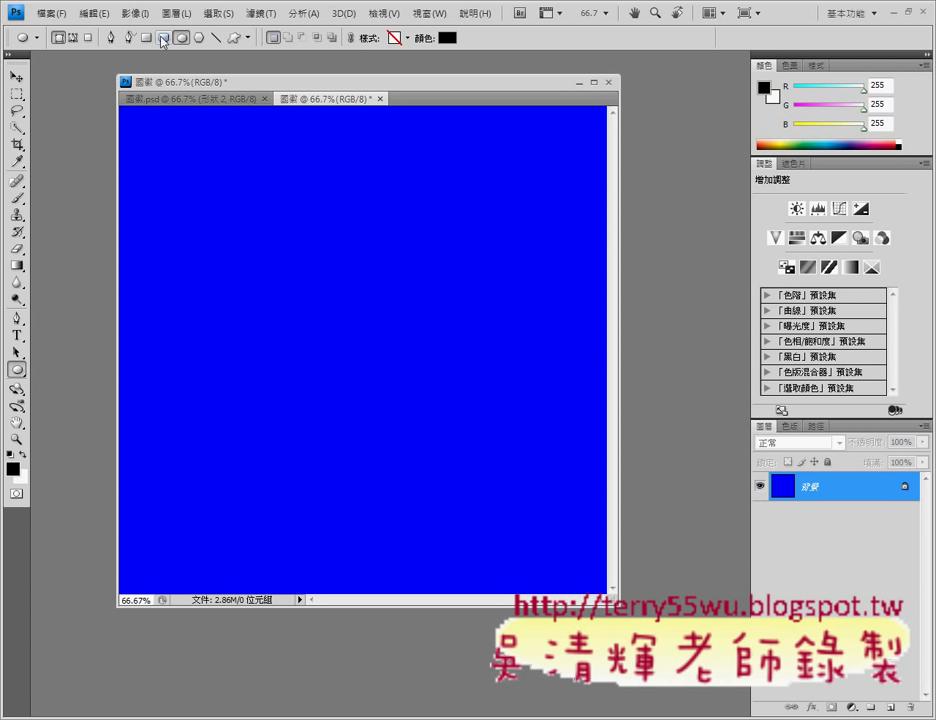
click(36, 38)
click(36, 40)
Step: Set the foreground colour to white by entering 255 for R, G and B
click(446, 38)
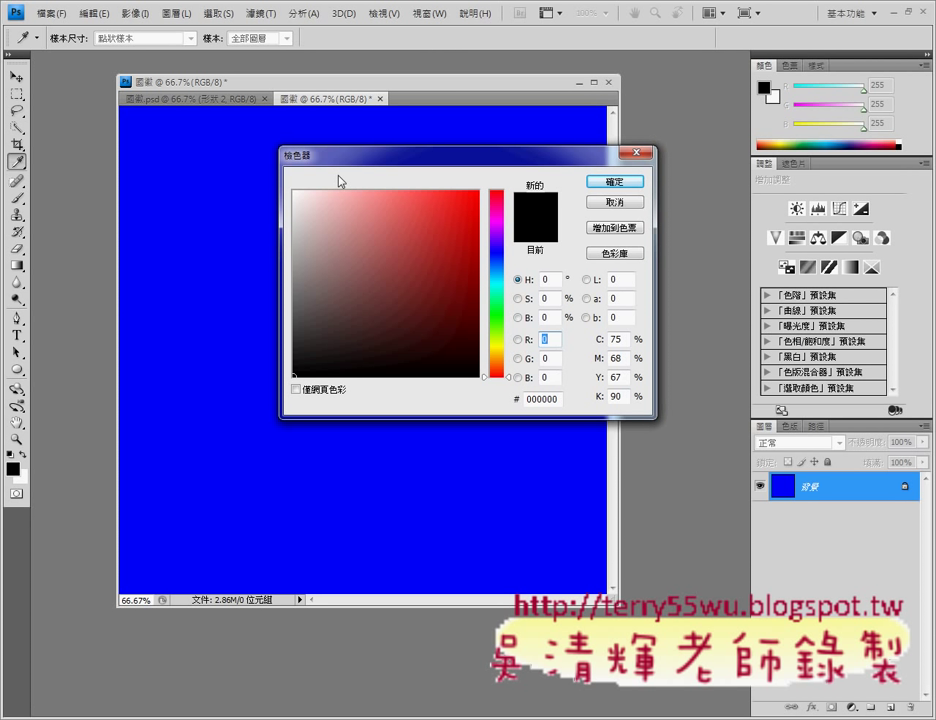
click(430, 86)
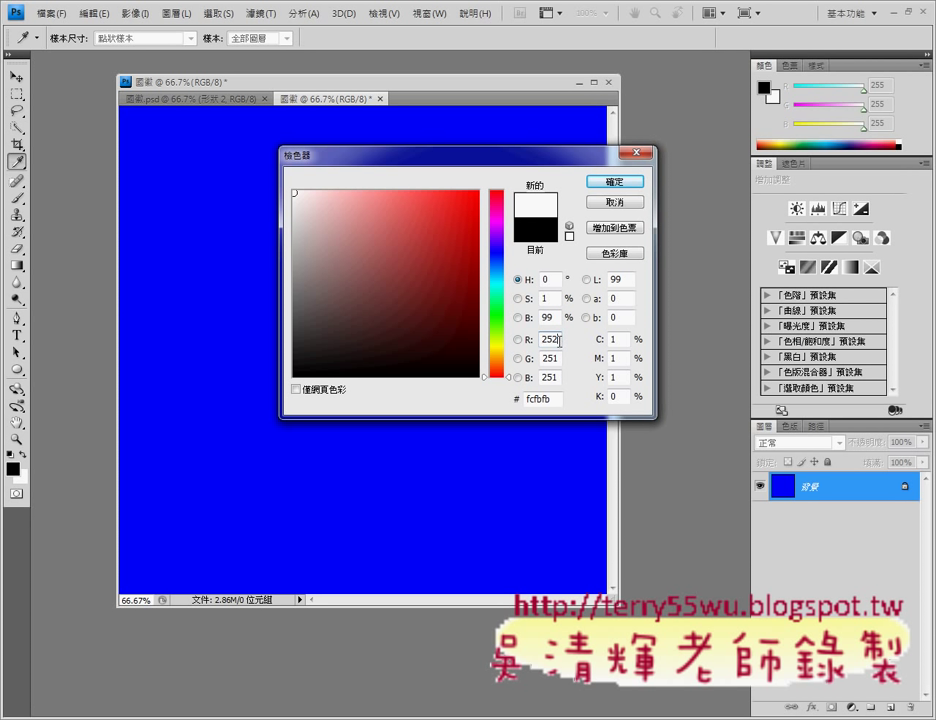
double_click(559, 341)
text(255)
key(Tab)
text(25)
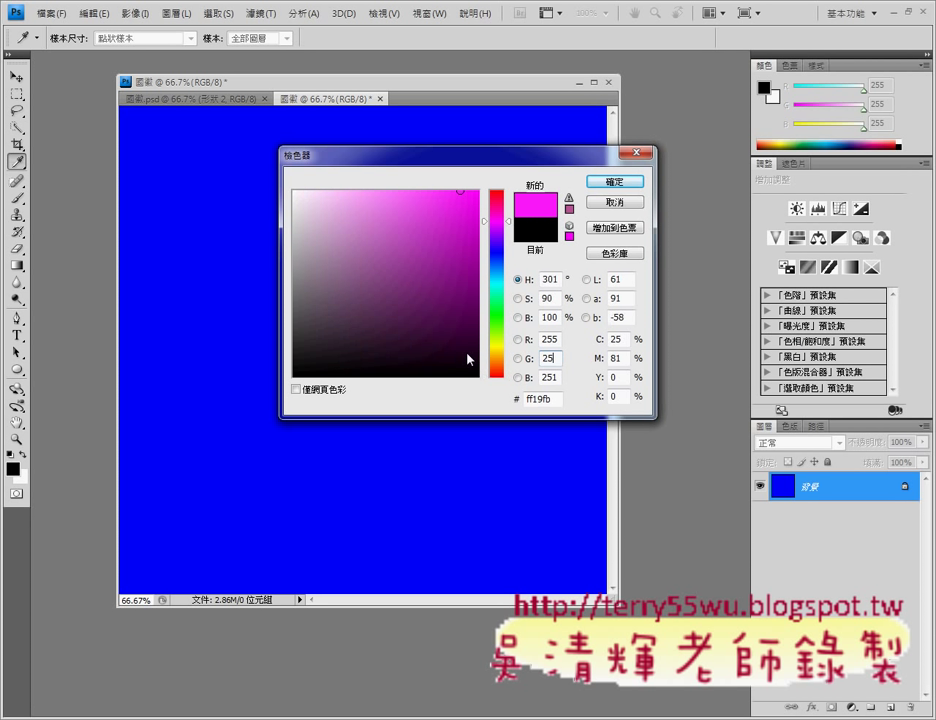
text(5)
key(Tab)
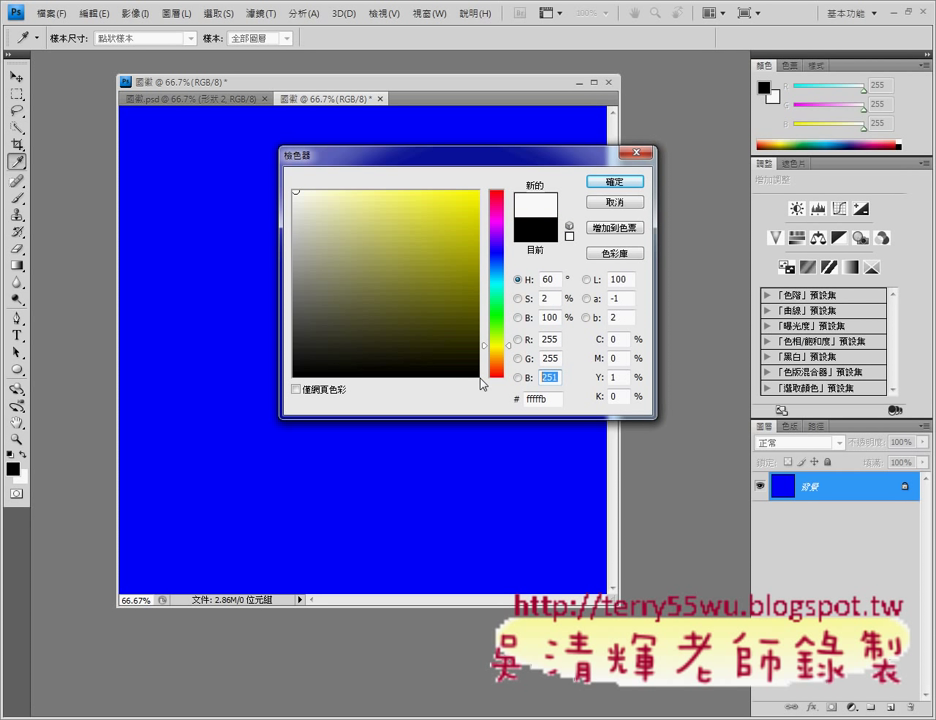
text(255)
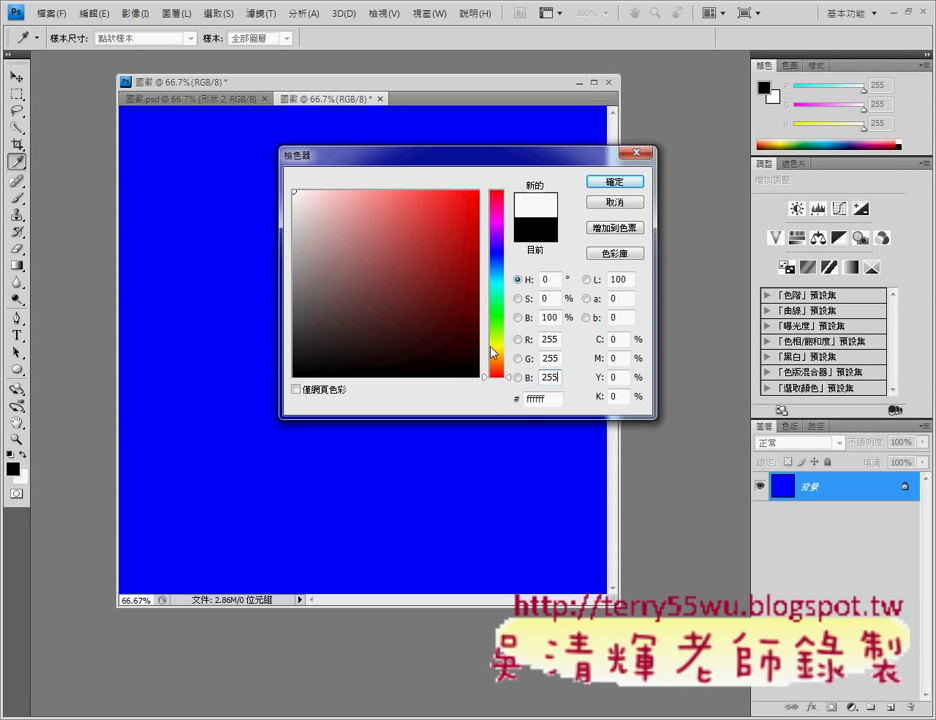
click(629, 183)
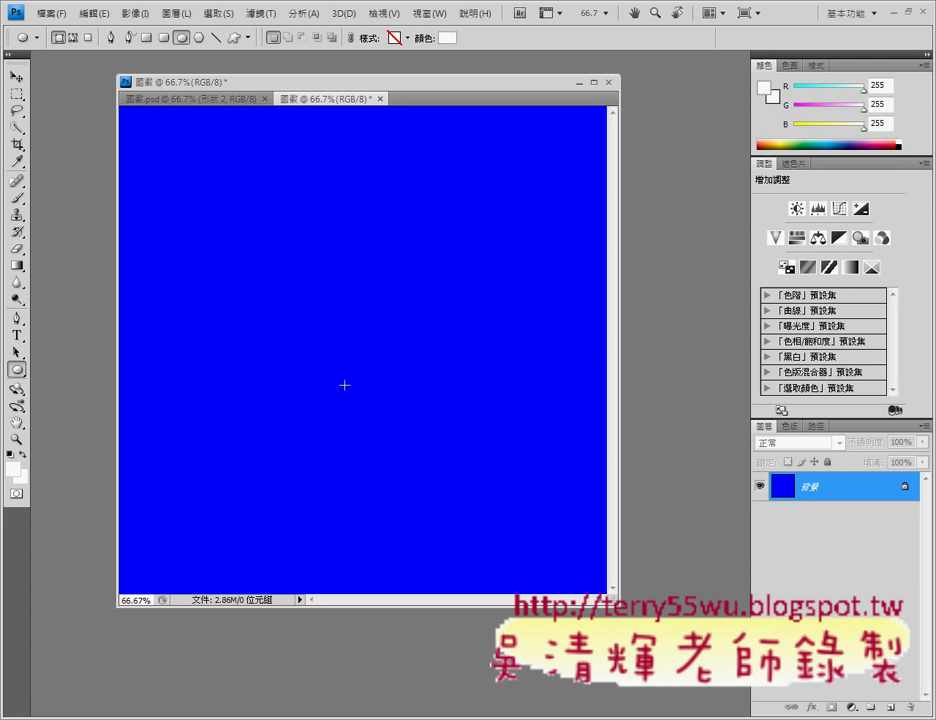
Step: Drag out a large white circle on the blue canvas as shape layer 形狀 1
drag(228, 232, 456, 477)
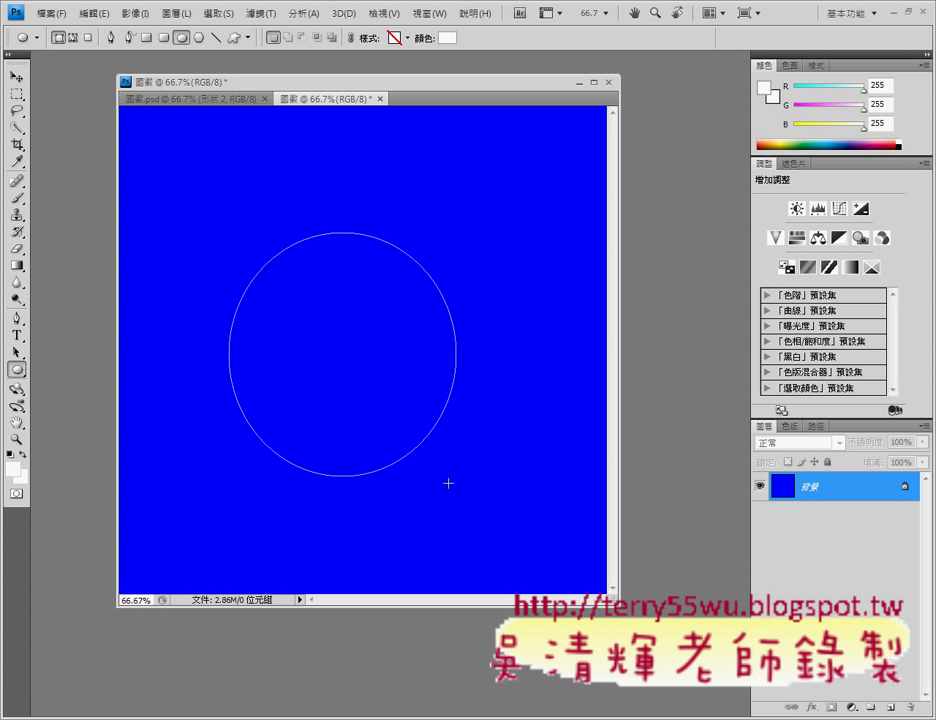
drag(448, 483, 506, 301)
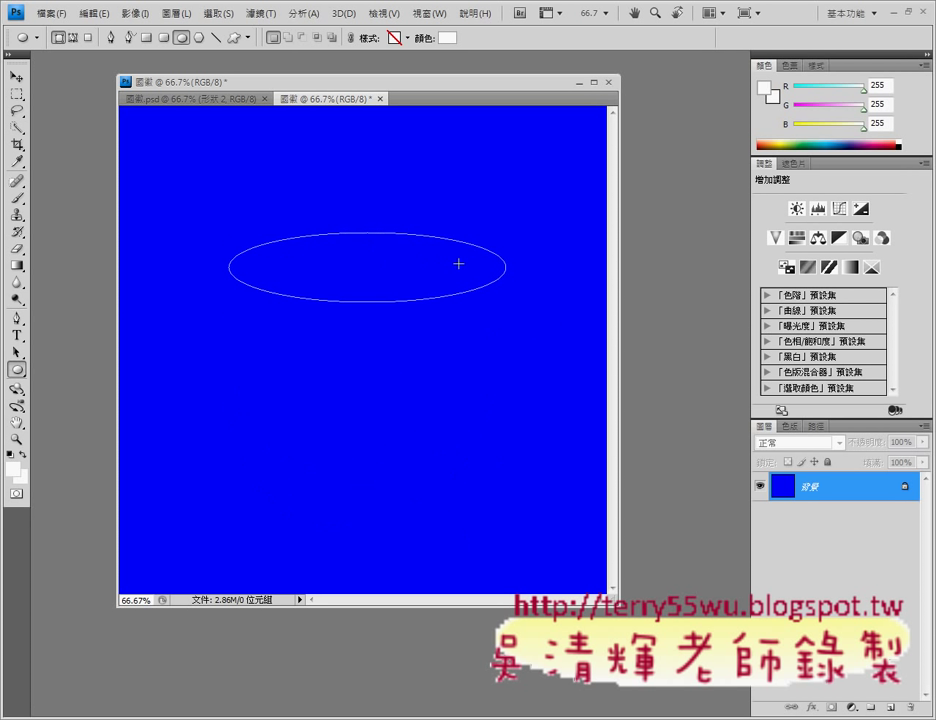
drag(458, 263, 498, 490)
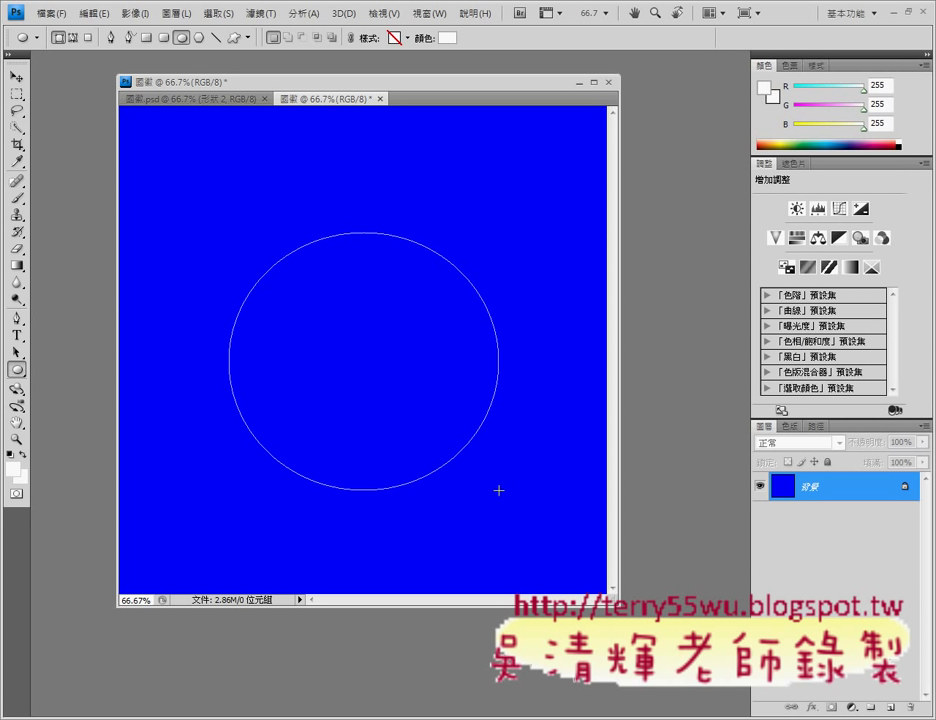
drag(498, 490, 482, 444)
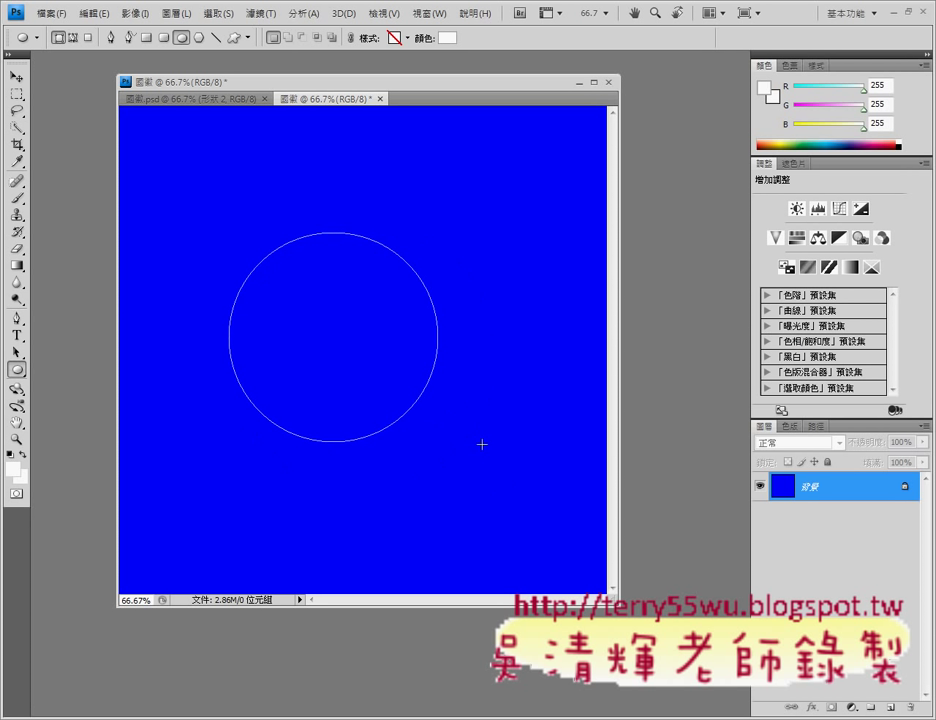
mouse_move(556, 536)
mouse_down()
mouse_move(540, 518)
mouse_move(556, 549)
mouse_move(493, 474)
mouse_move(538, 535)
mouse_move(520, 509)
mouse_up()
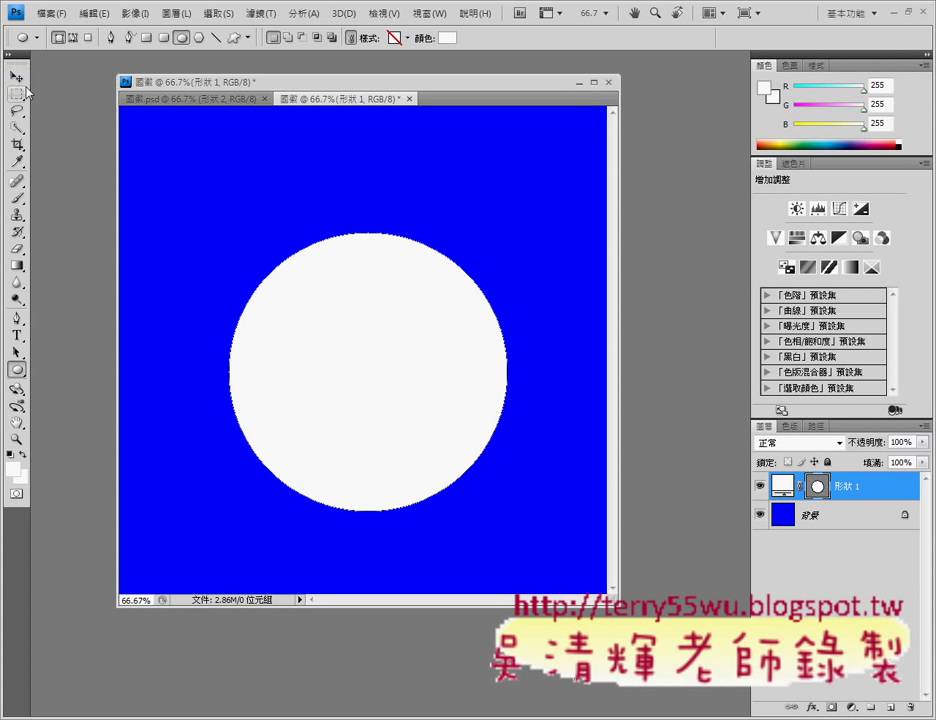
click(16, 75)
Step: Drag and Shift-arrow-nudge the white circle slightly left and down toward the canvas centre
mouse_move(392, 372)
mouse_down()
mouse_move(384, 352)
mouse_move(399, 352)
mouse_move(382, 347)
mouse_up()
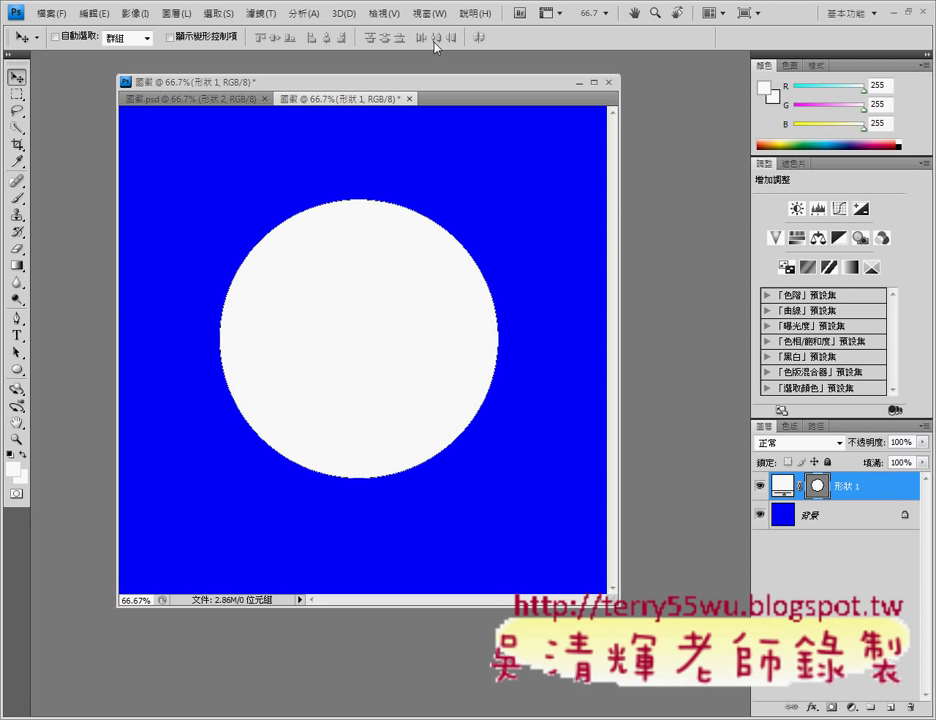
key(shift+Left)
key(shift+Left)
key(shift+Left)
key(shift+Right)
key(shift+Right)
key(shift+Right)
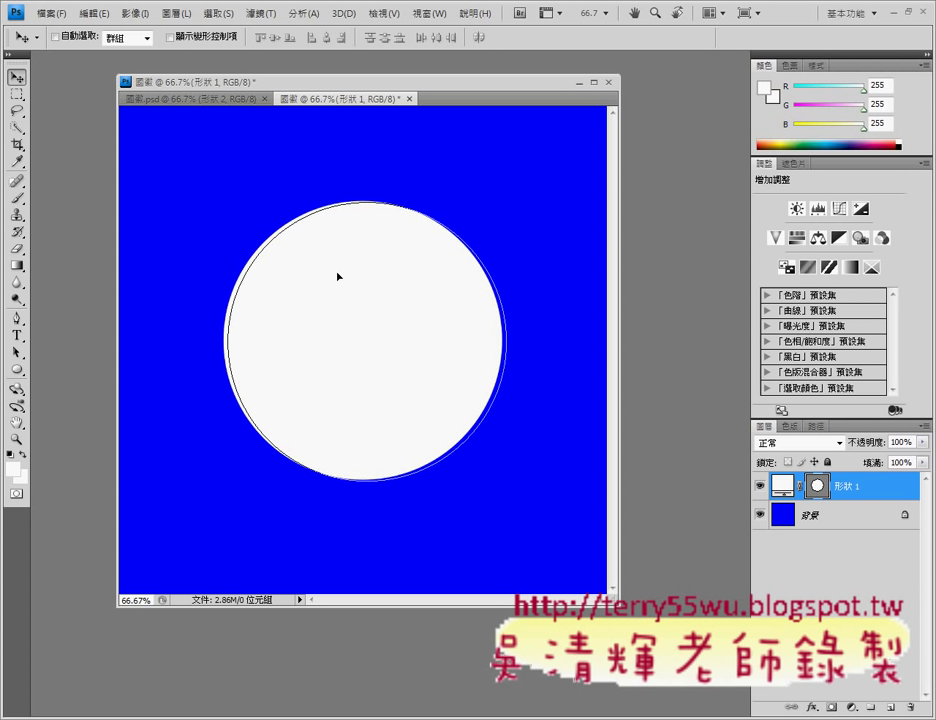
key(shift+Right)
key(shift+Right)
key(shift+Up)
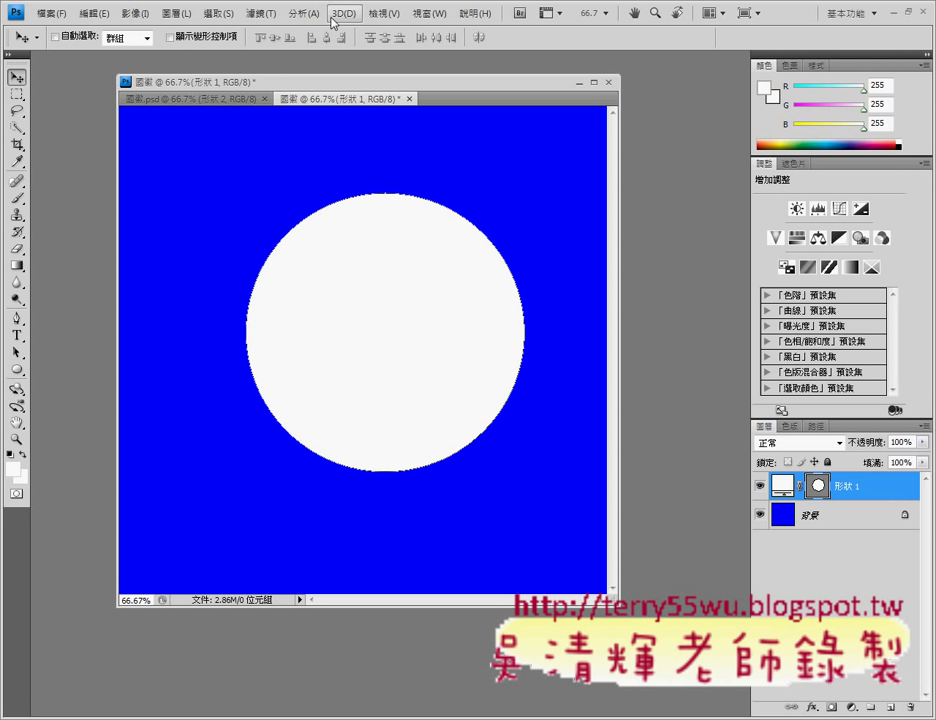
drag(391, 282, 362, 308)
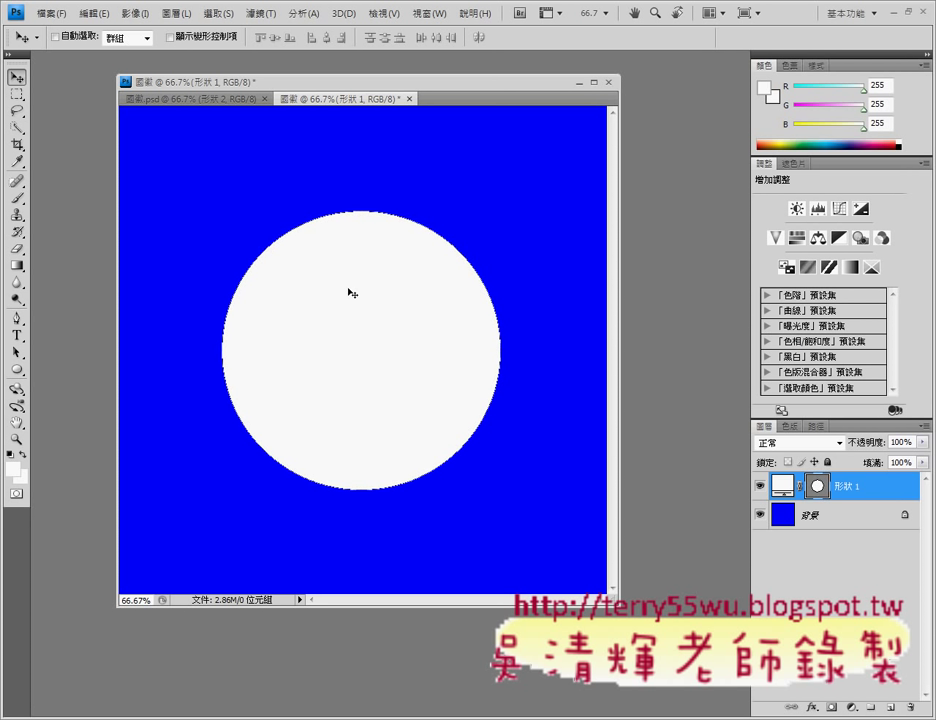
click(93, 14)
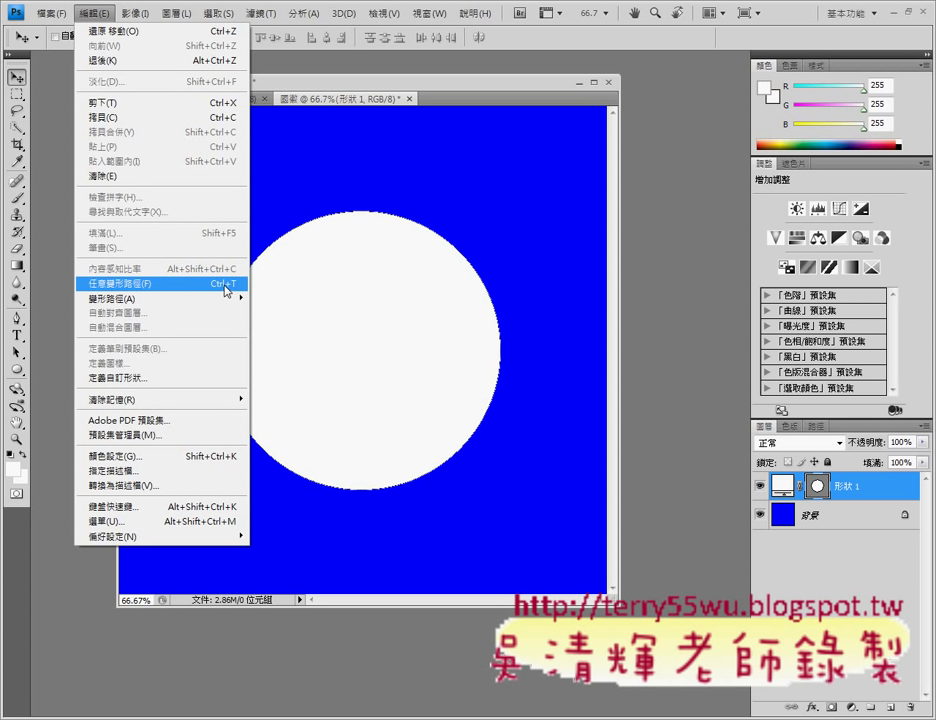
Step: Start Free Transform Path on the circle and try dragging its transform controls
click(225, 286)
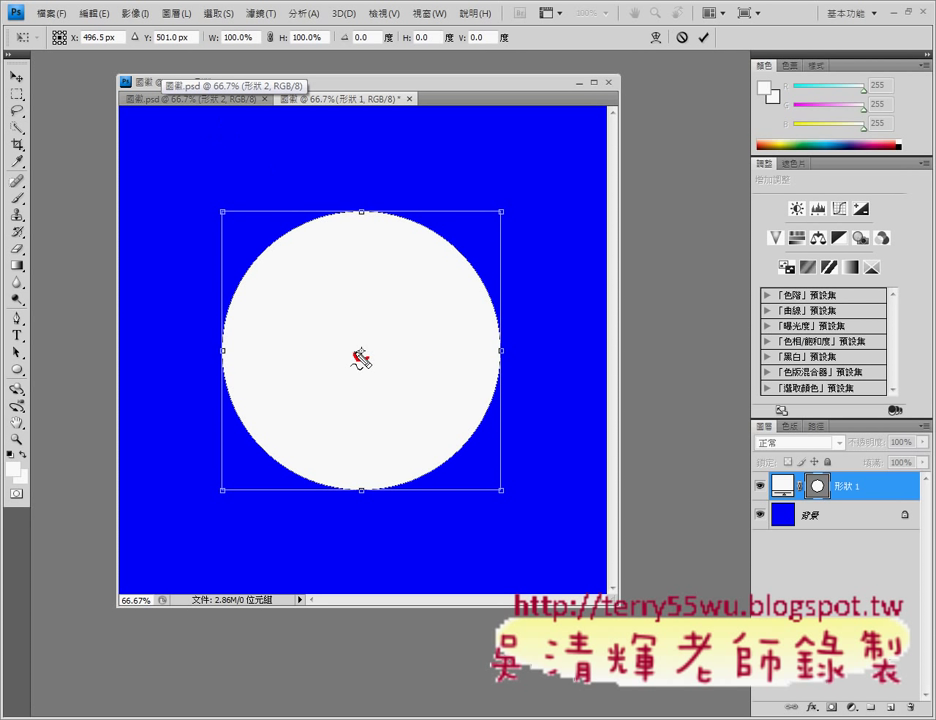
drag(360, 343, 362, 358)
drag(120, 103, 149, 87)
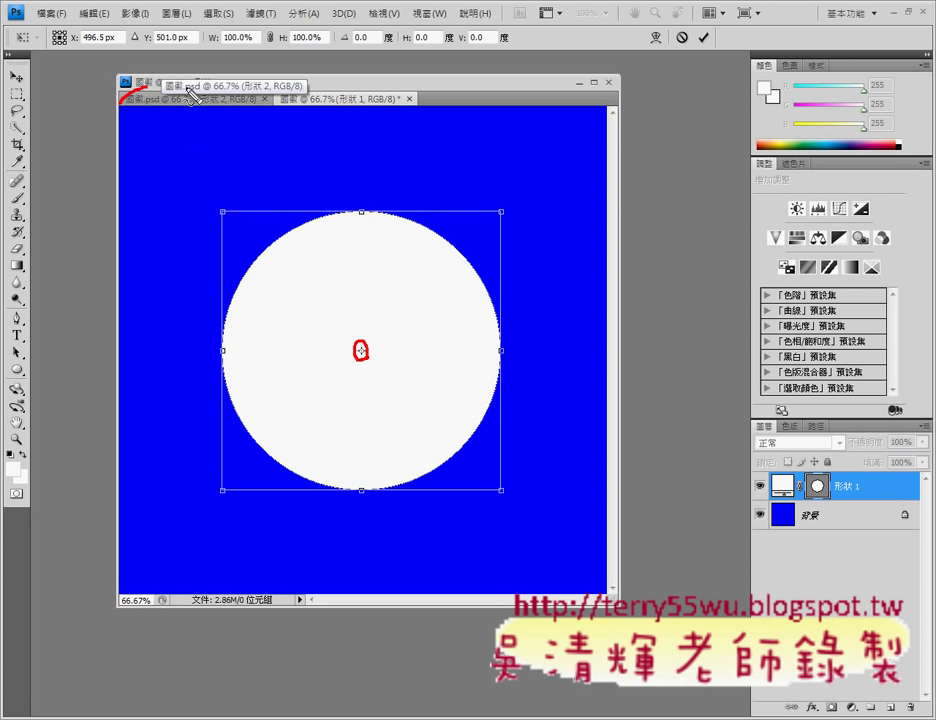
drag(599, 89, 615, 106)
drag(296, 64, 289, 100)
mouse_move(333, 72)
mouse_down()
mouse_move(333, 85)
mouse_move(362, 74)
mouse_move(410, 92)
mouse_move(406, 84)
mouse_up()
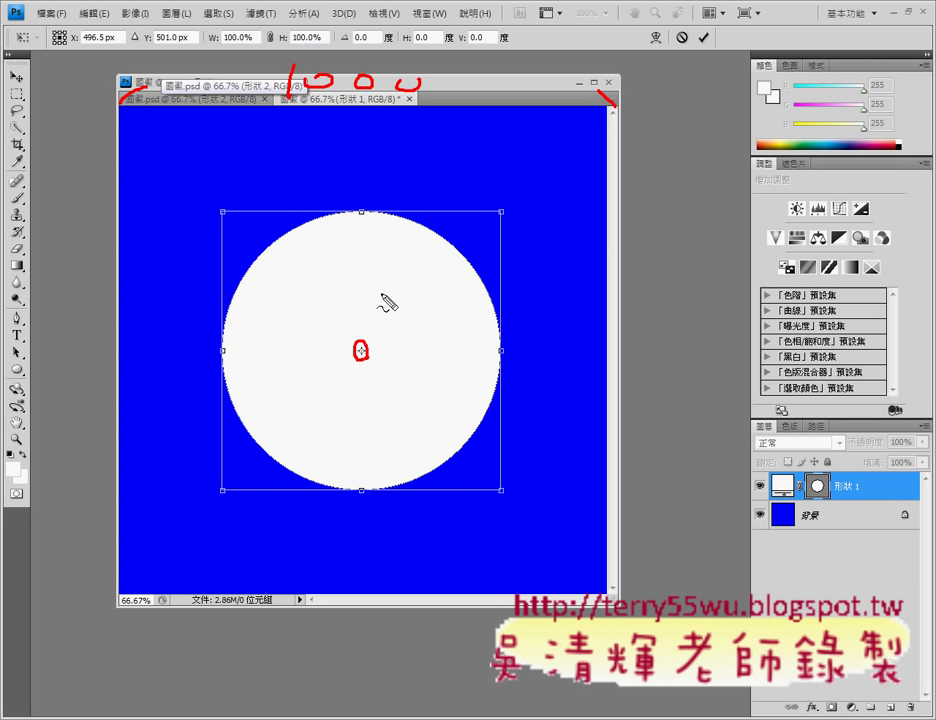
drag(352, 64, 354, 170)
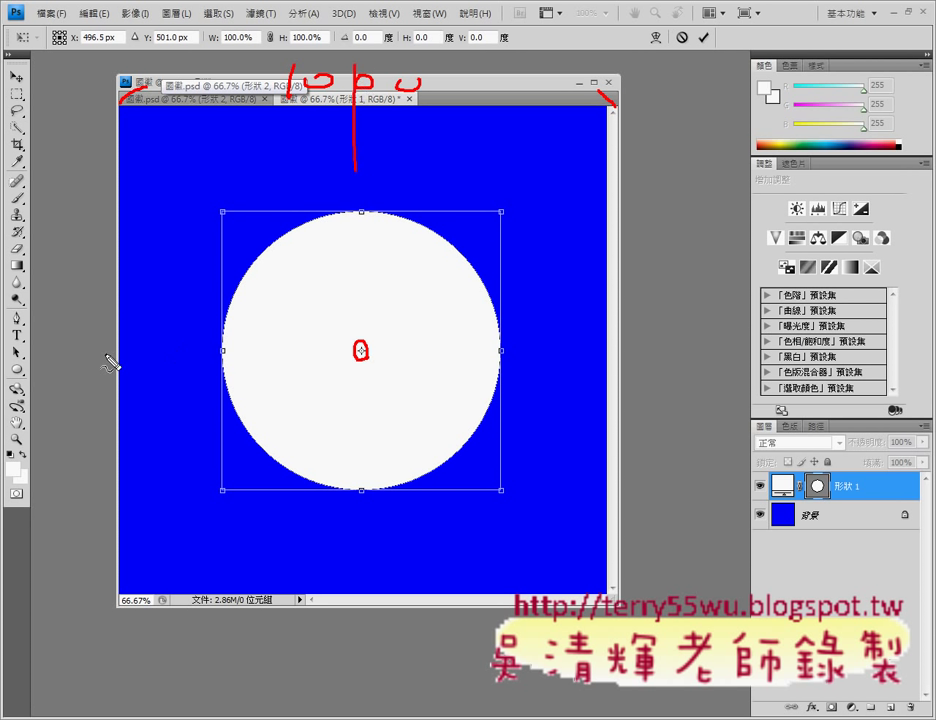
drag(105, 352, 128, 352)
mouse_move(100, 24)
mouse_down()
mouse_move(114, 40)
mouse_move(185, 42)
mouse_up()
key(Escape)
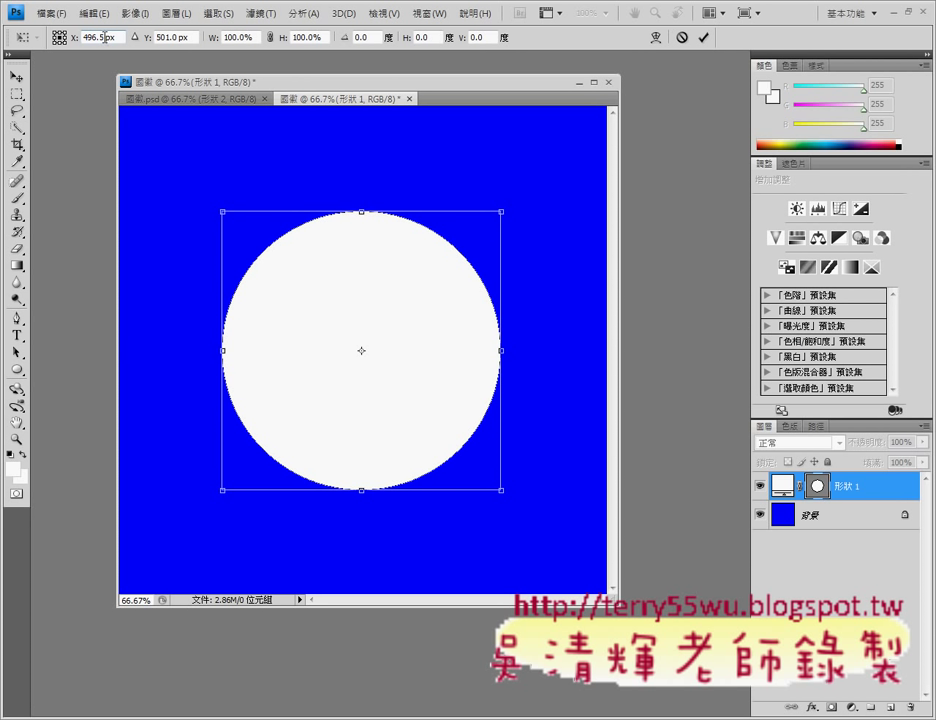
Step: Position the circle's centre at X 500 px, Y 500 px and commit the transform
click(76, 38)
text(50)
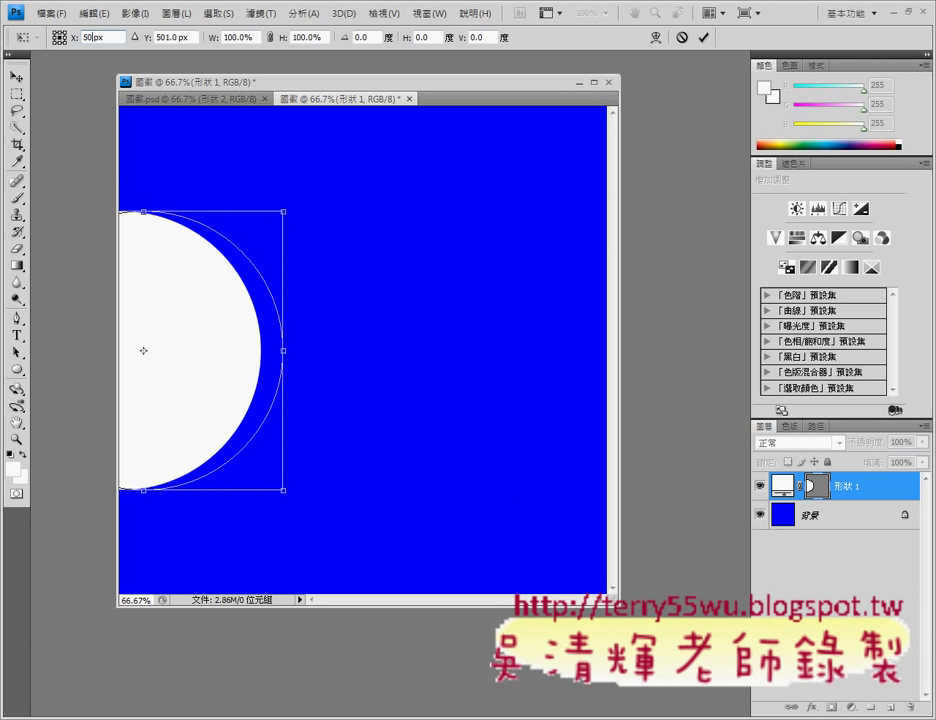
text(0)
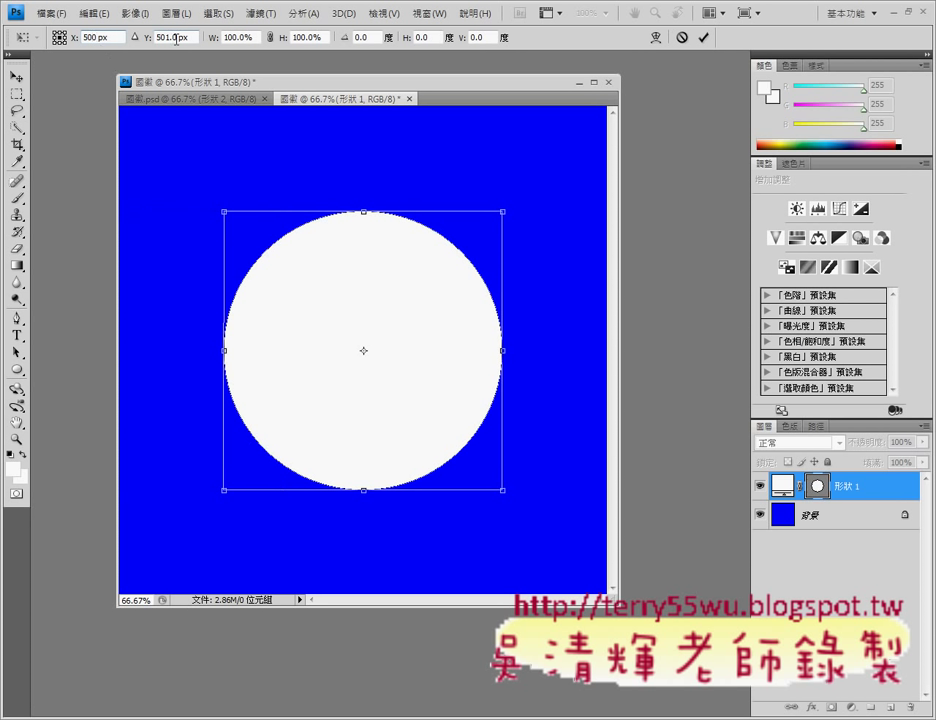
click(146, 38)
text(500)
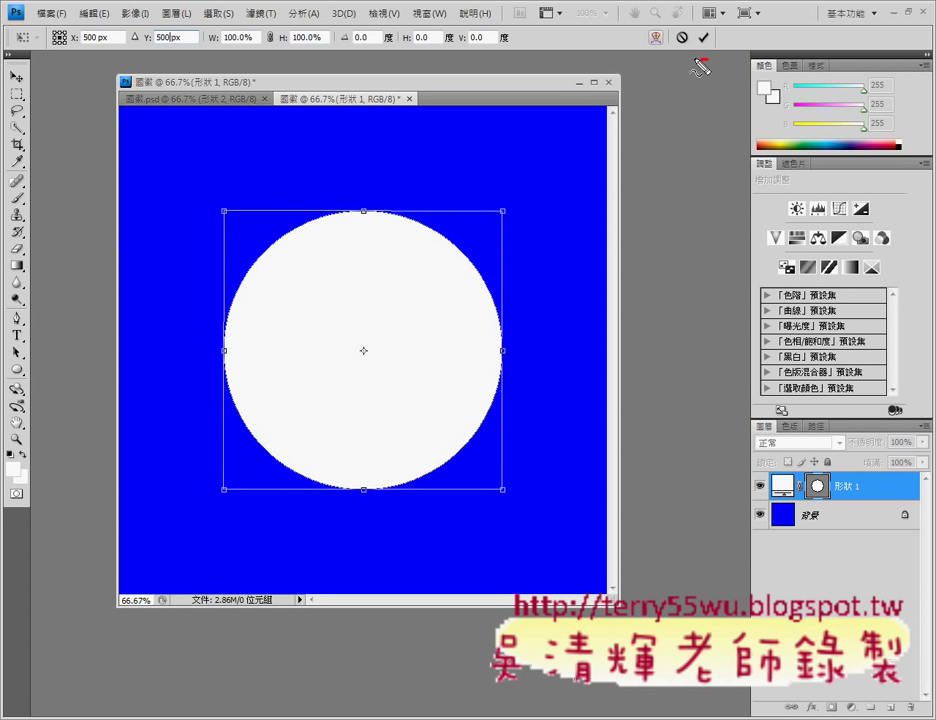
drag(690, 48, 697, 56)
key(Escape)
click(703, 37)
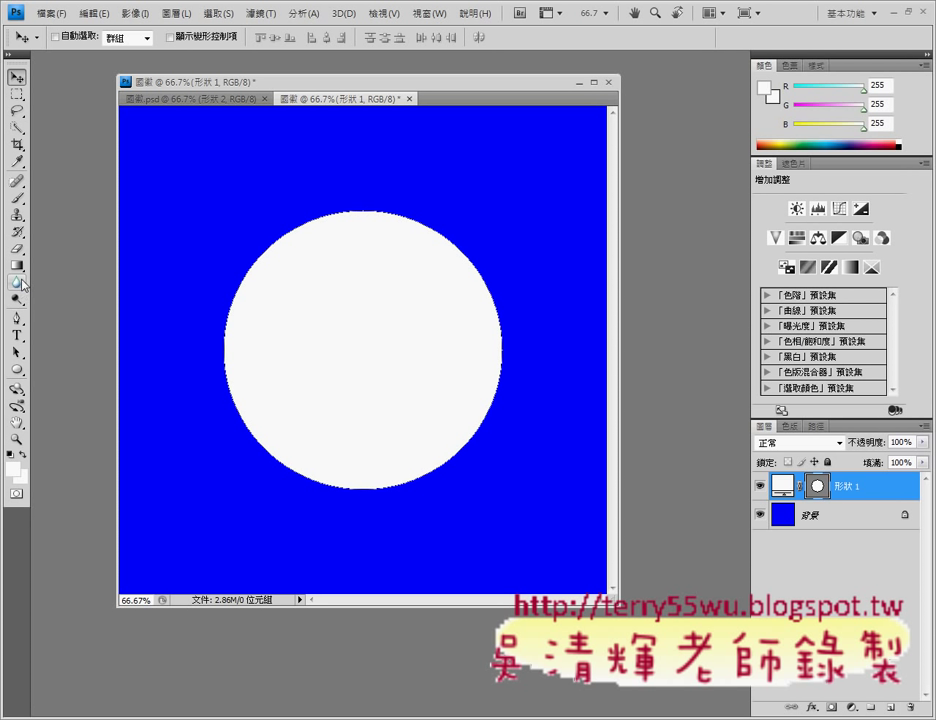
Step: Draw a small white 3-sided polygon triangle above the circle as shape layer 形狀 2
click(19, 370)
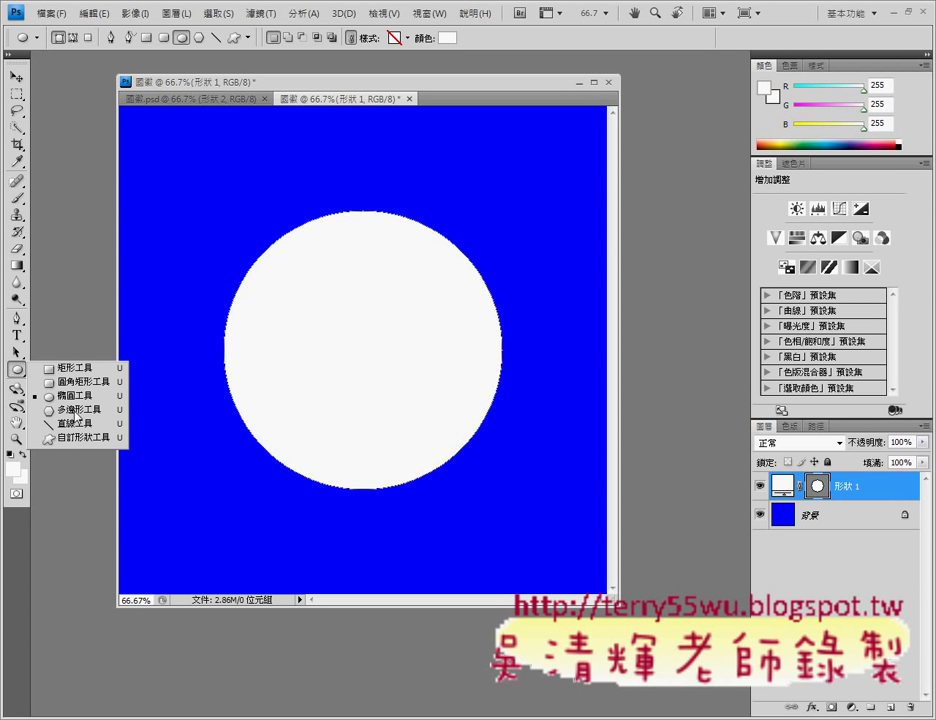
click(66, 410)
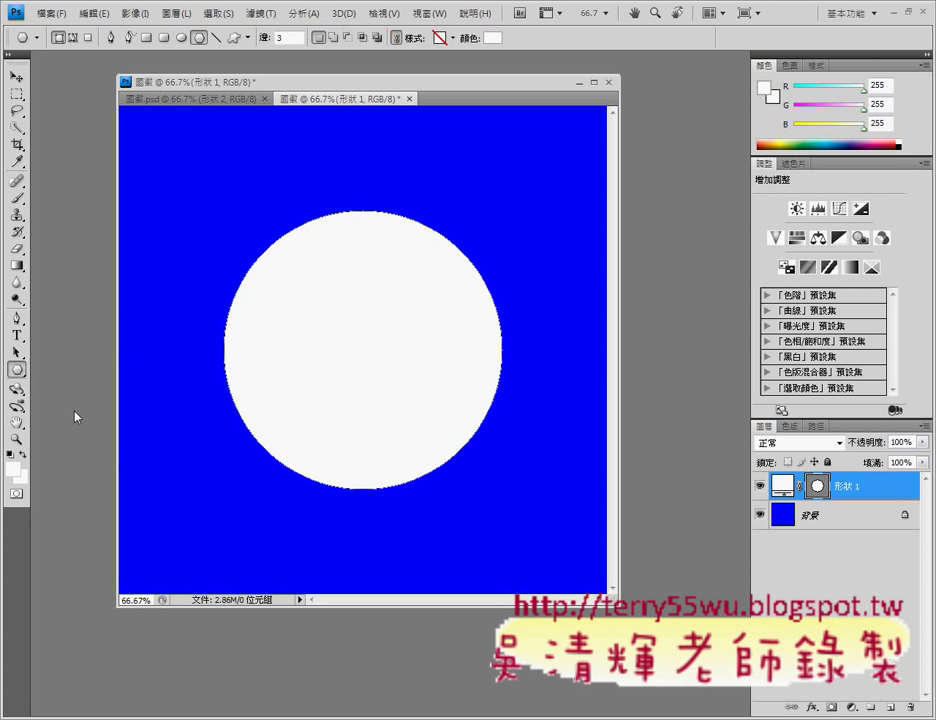
double_click(289, 37)
mouse_move(333, 130)
mouse_down()
mouse_move(363, 147)
mouse_move(378, 192)
mouse_up()
click(16, 76)
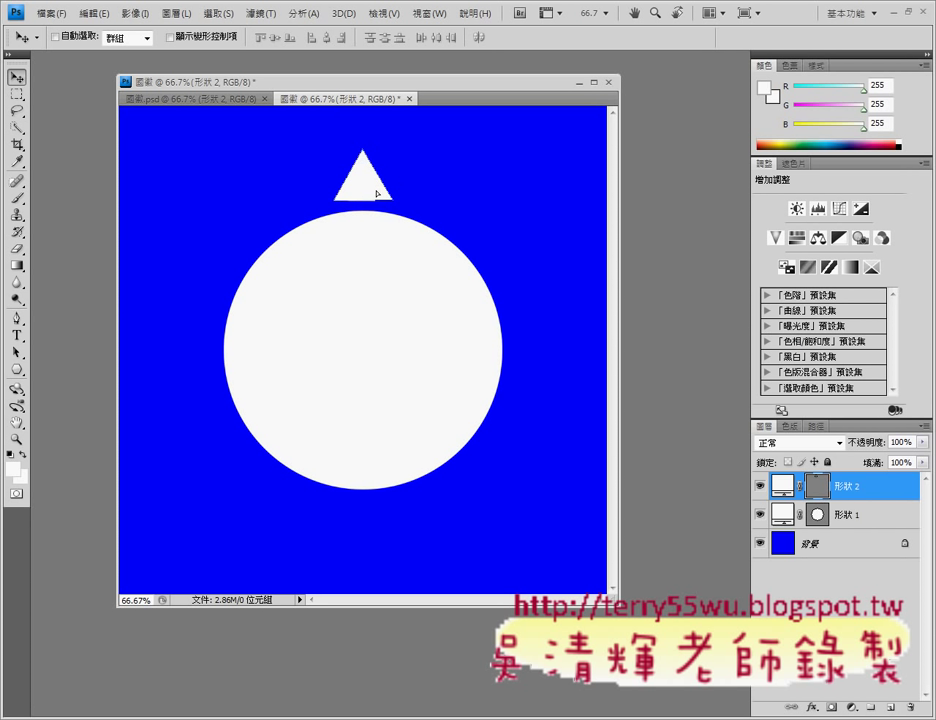